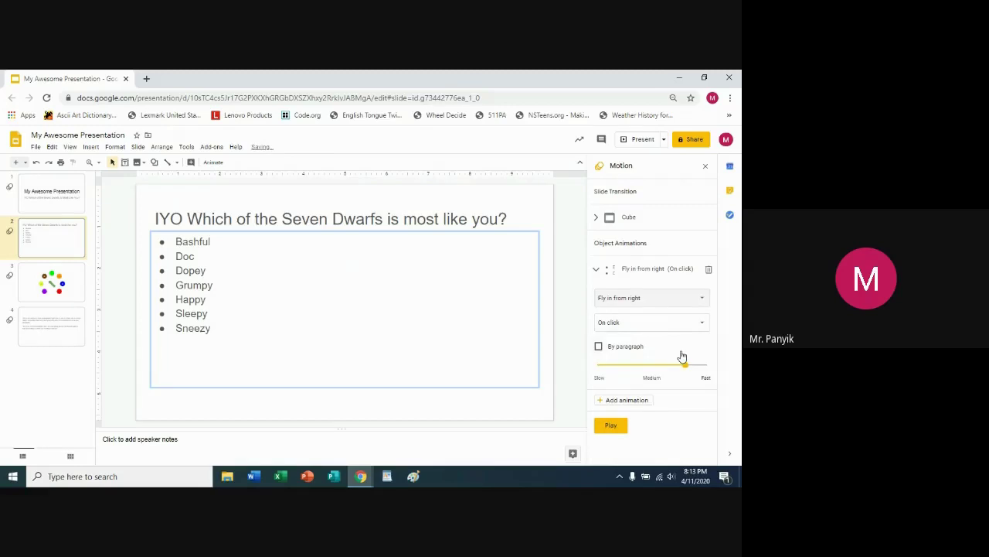
- Preview the bulleted list's Fly in from right animation, then set it to run by paragraph and preview it again
click(613, 427)
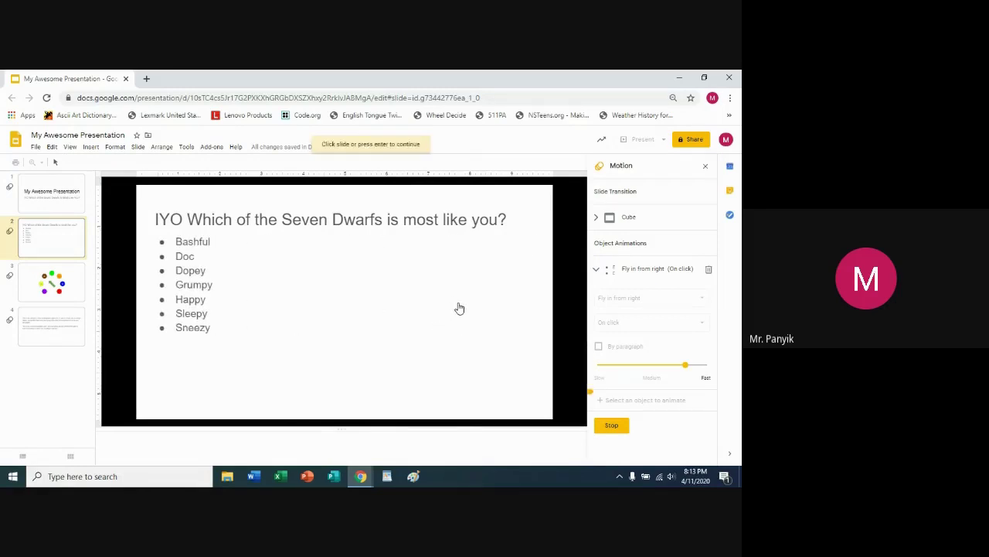
click(618, 429)
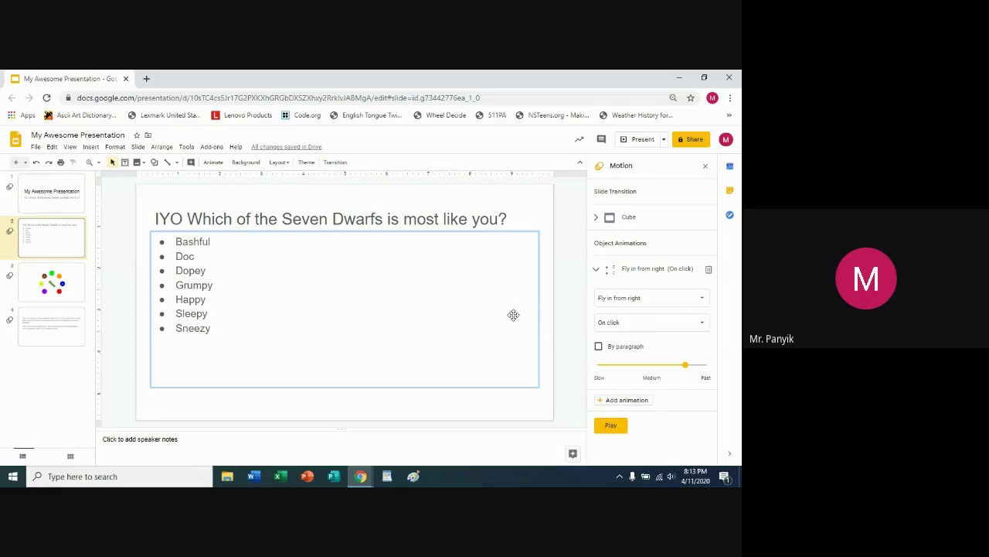
click(599, 348)
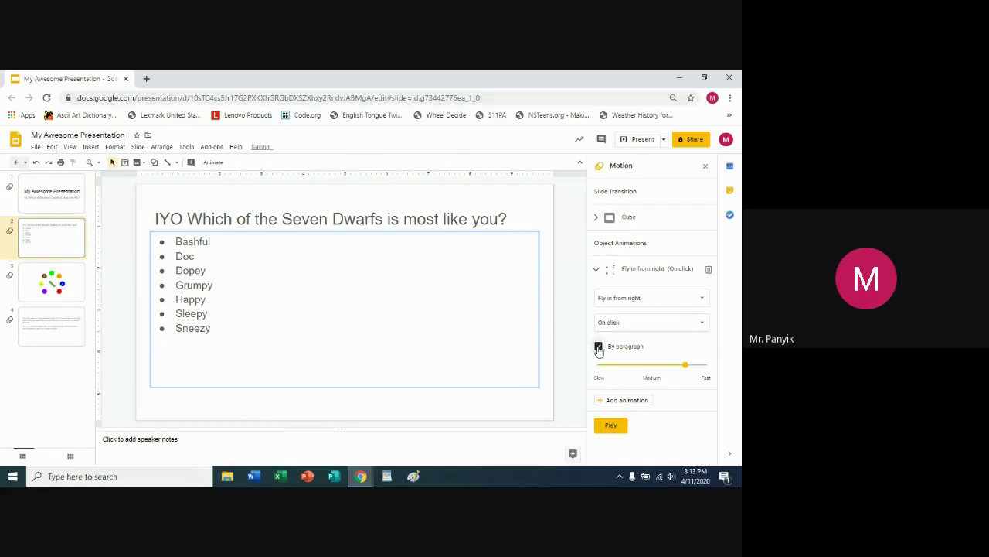
click(611, 426)
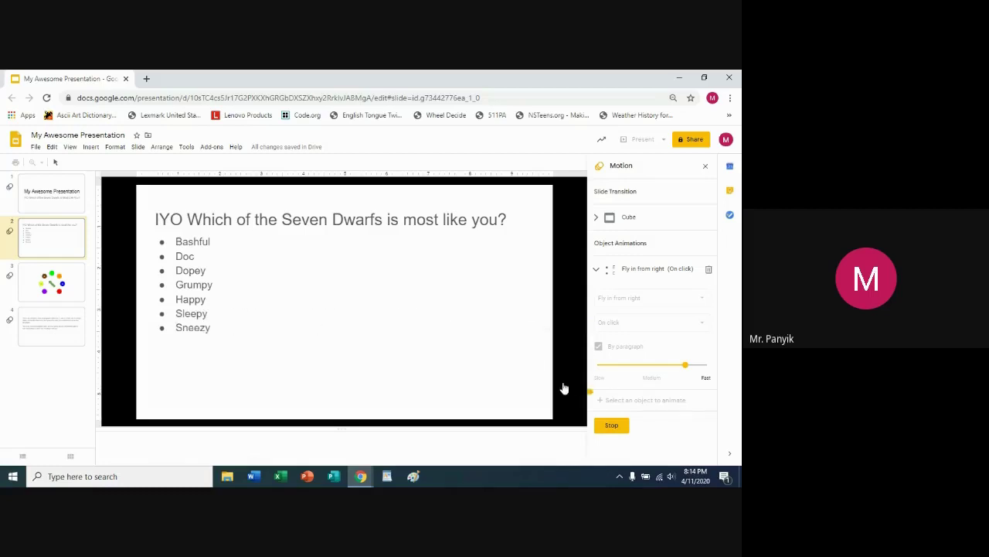
click(610, 426)
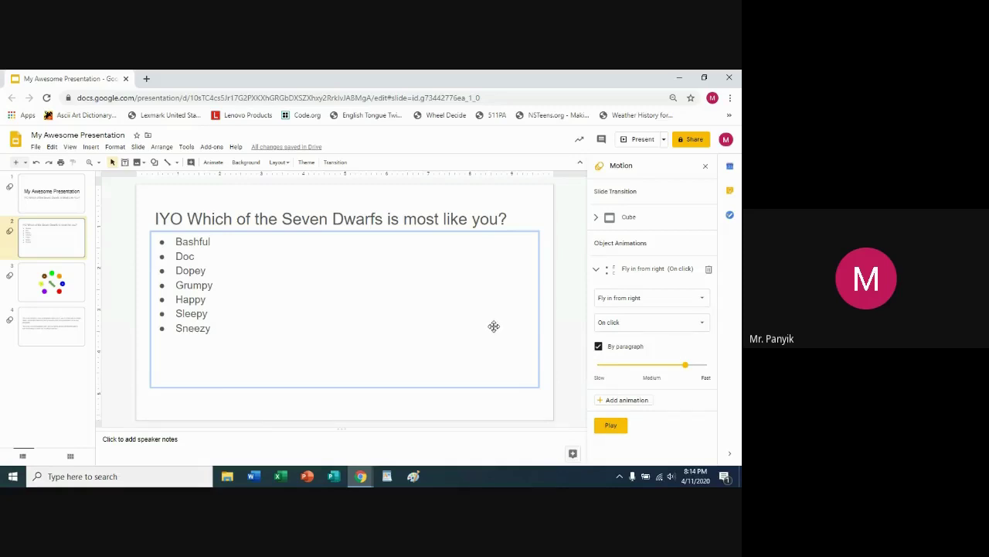
- Add a Fly out to bottom animation to the brown G circle on slide 3 and preview it
click(74, 295)
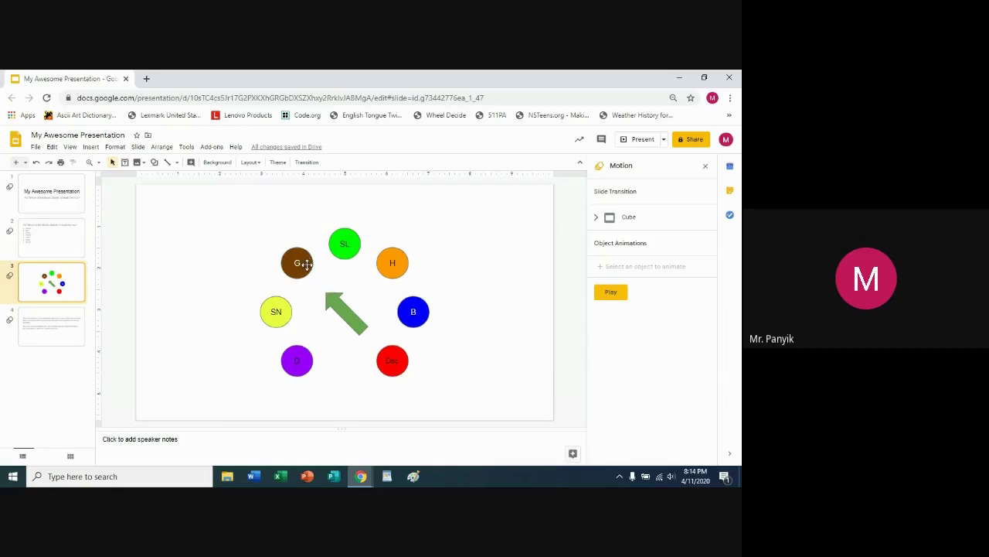
click(307, 264)
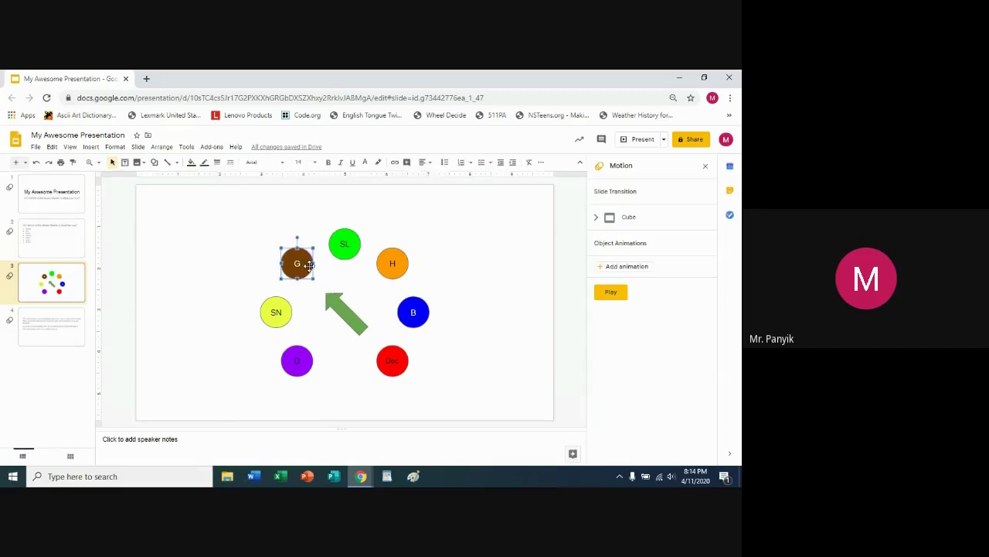
click(602, 269)
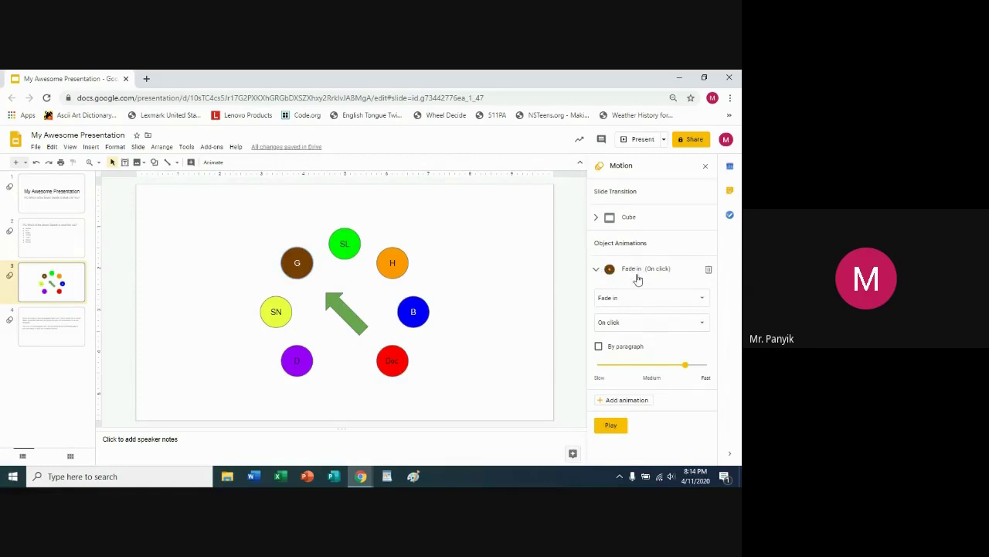
click(703, 301)
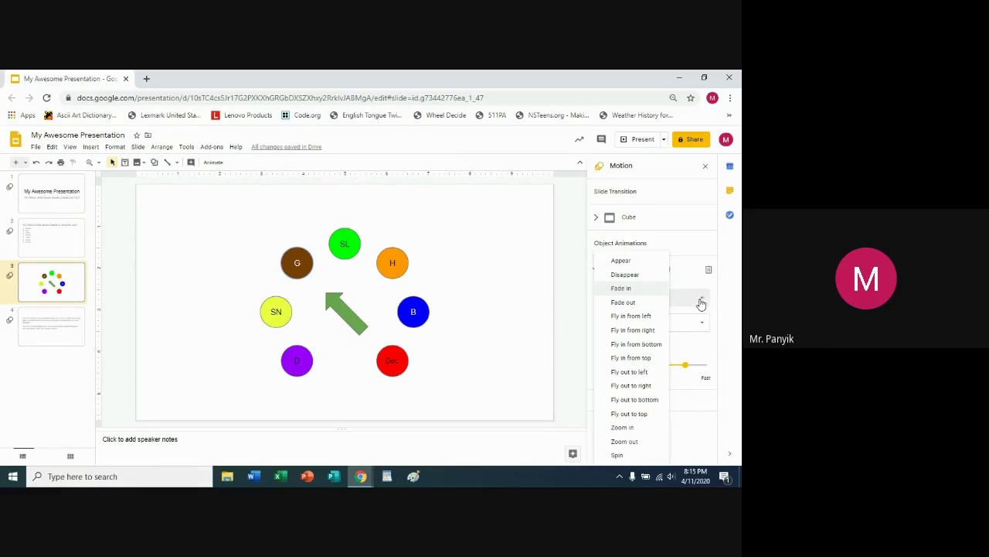
click(637, 400)
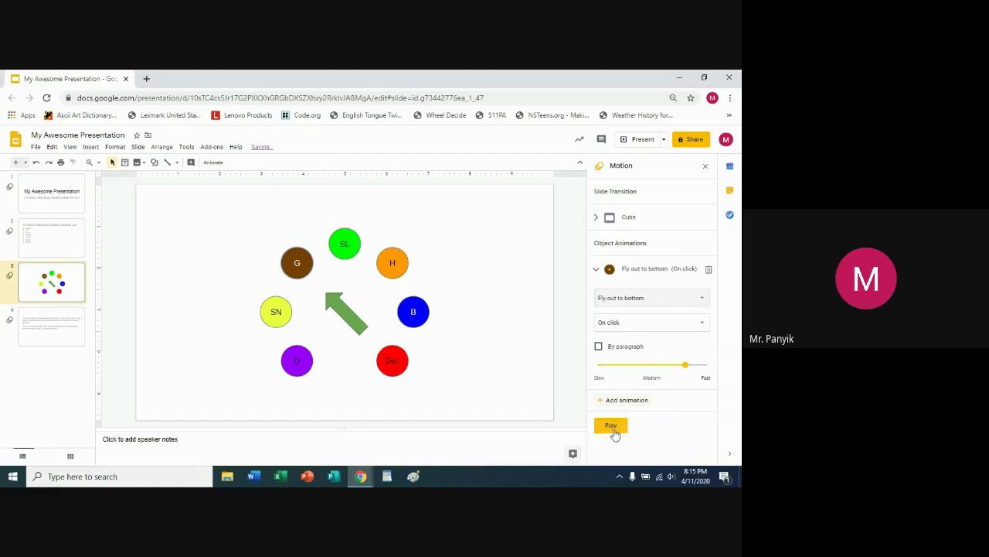
click(612, 430)
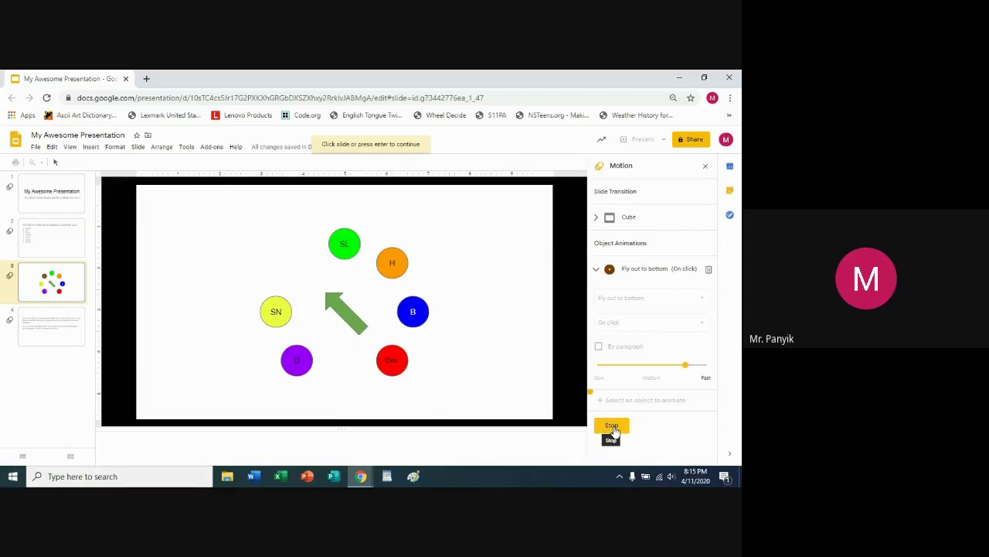
click(611, 427)
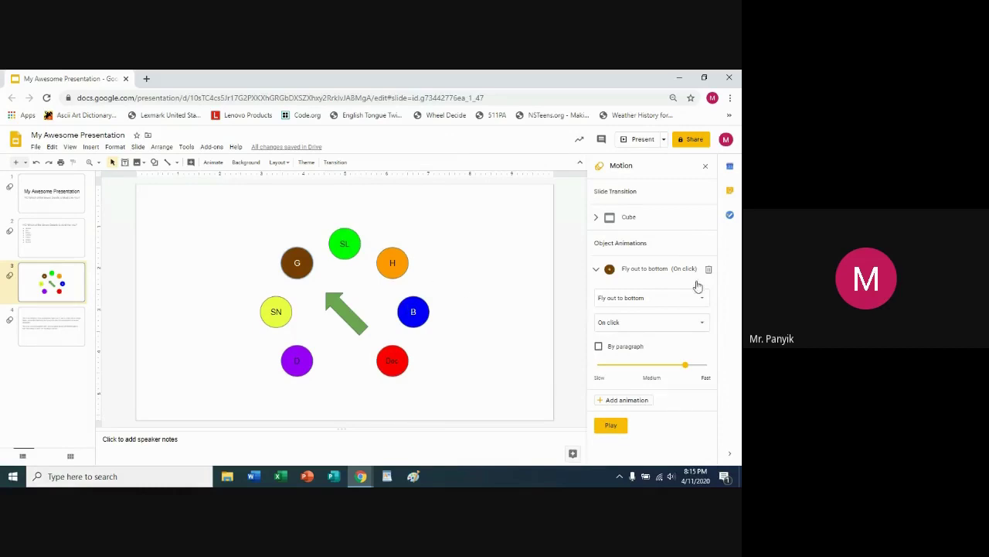
- Add a Spin animation to the green arrow and preview the slide's animations
click(348, 320)
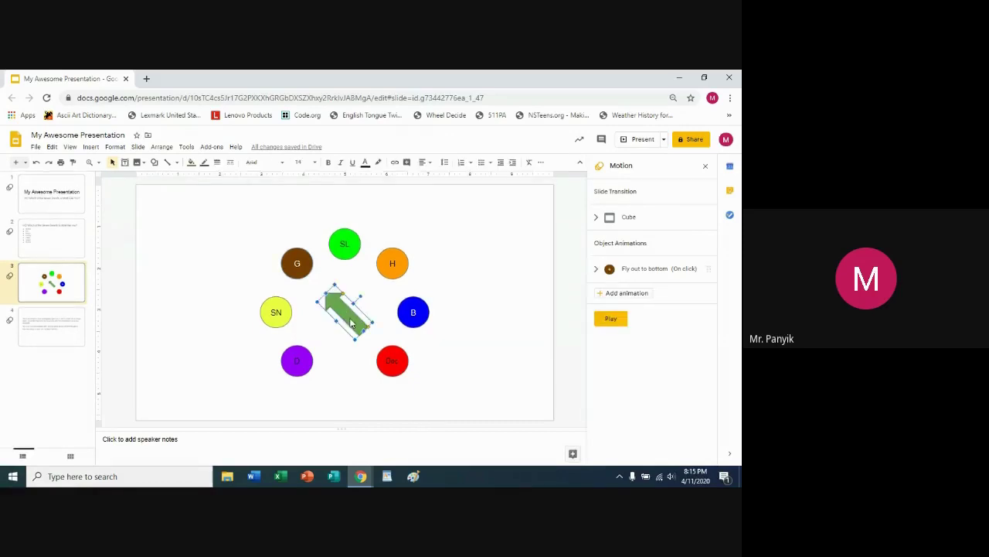
click(603, 295)
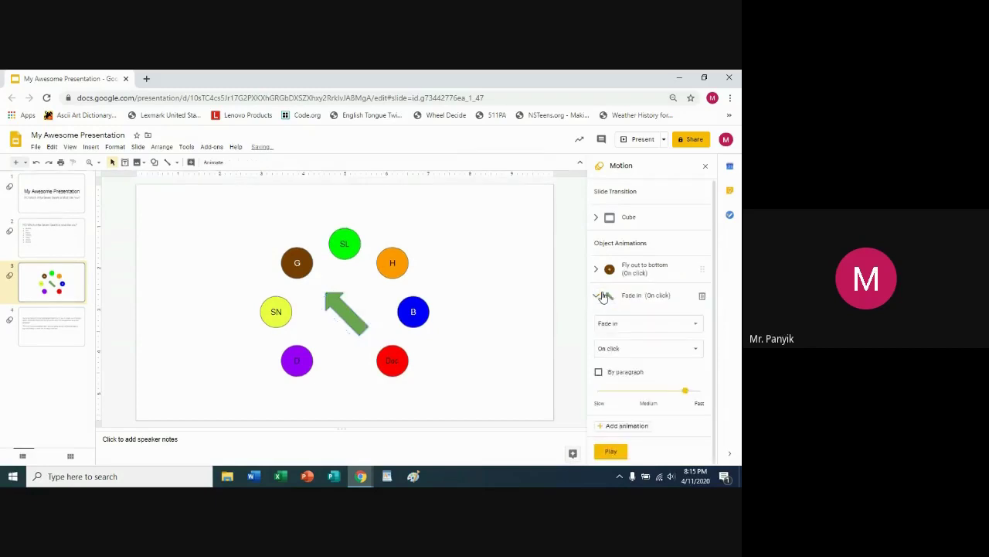
click(695, 328)
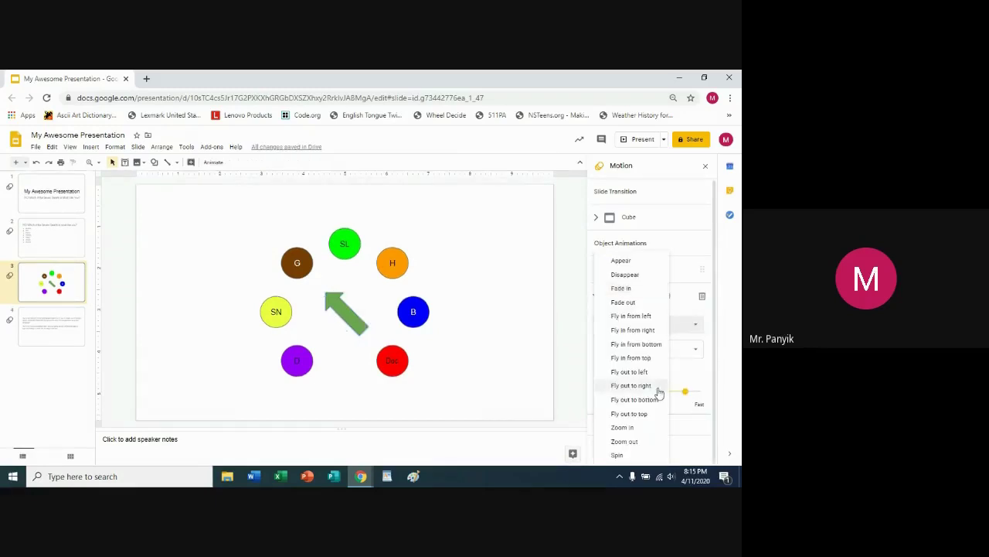
click(621, 455)
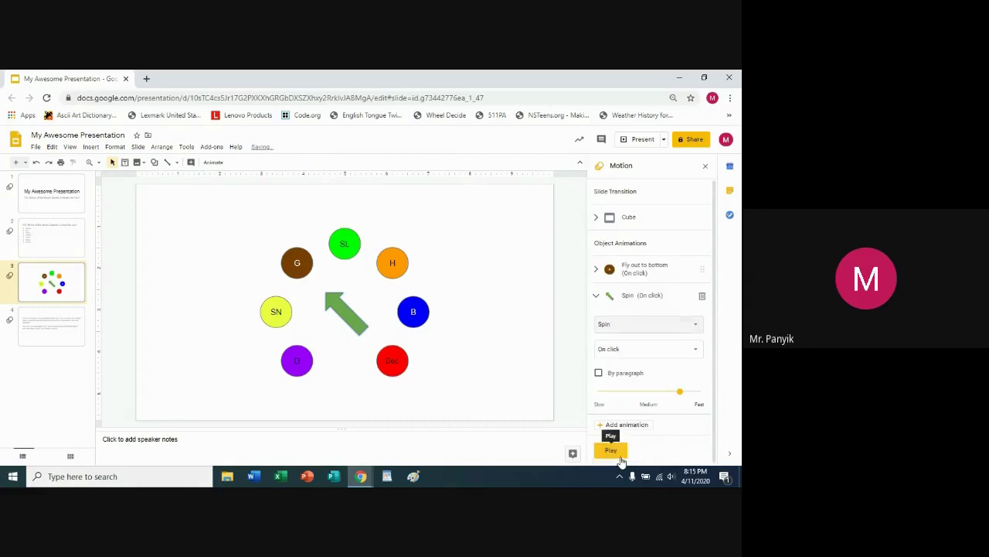
click(609, 450)
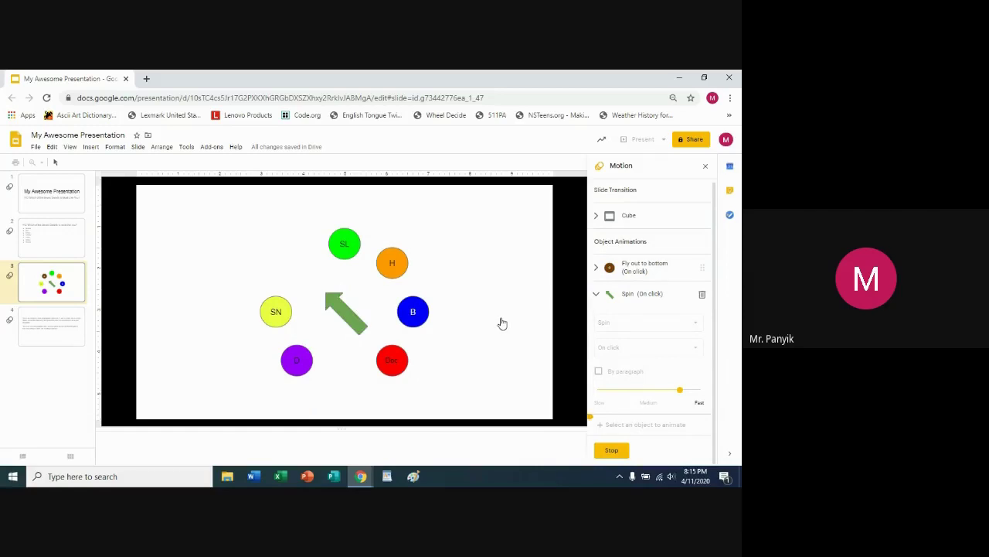
click(614, 452)
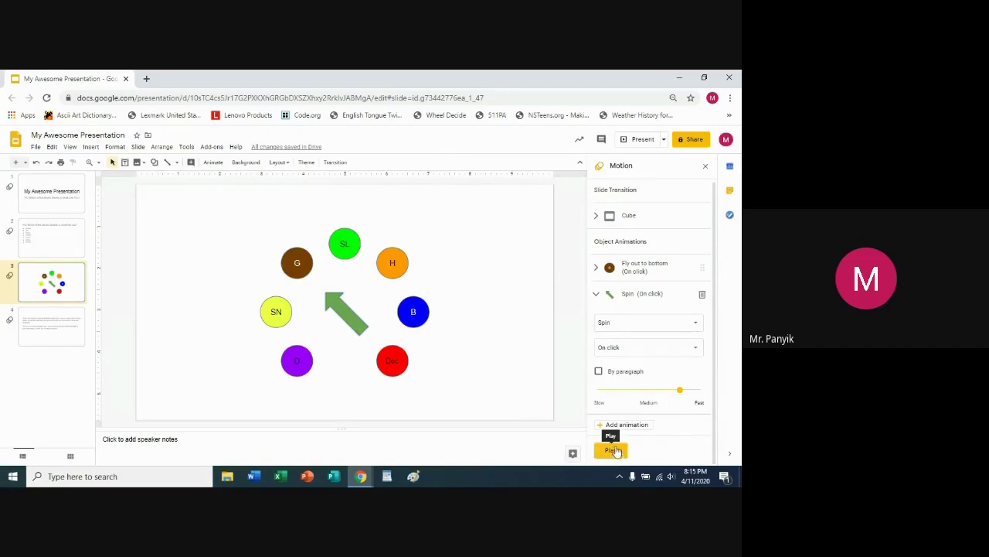
- Examine the settings of the brown G circle's and the green arrow's animations, leaving both collapsed
click(598, 295)
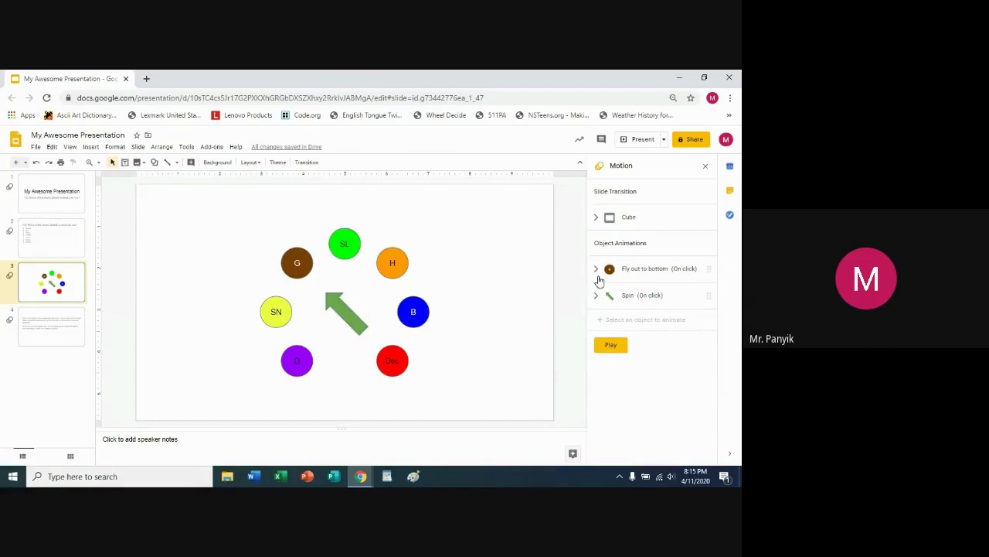
click(596, 267)
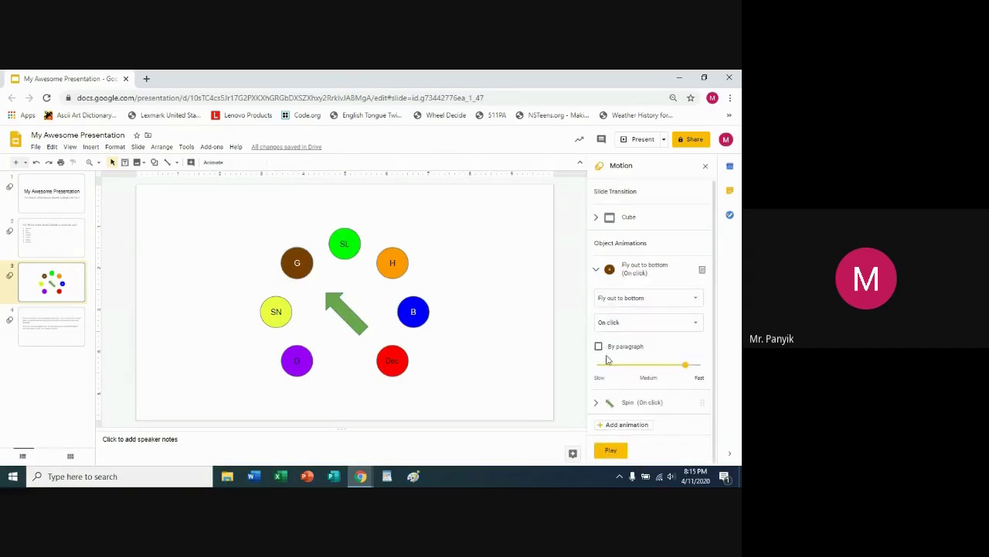
click(596, 269)
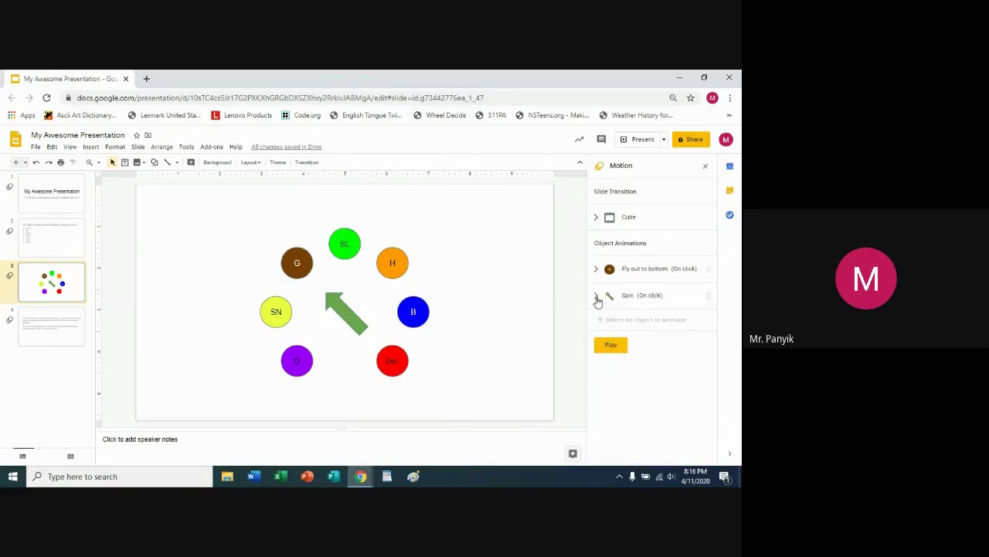
click(597, 296)
click(598, 299)
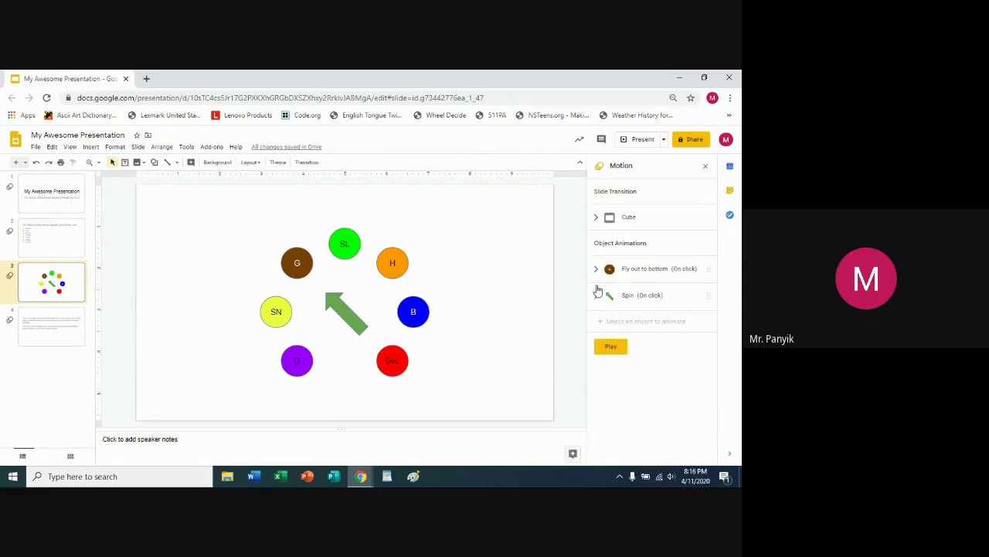
click(597, 273)
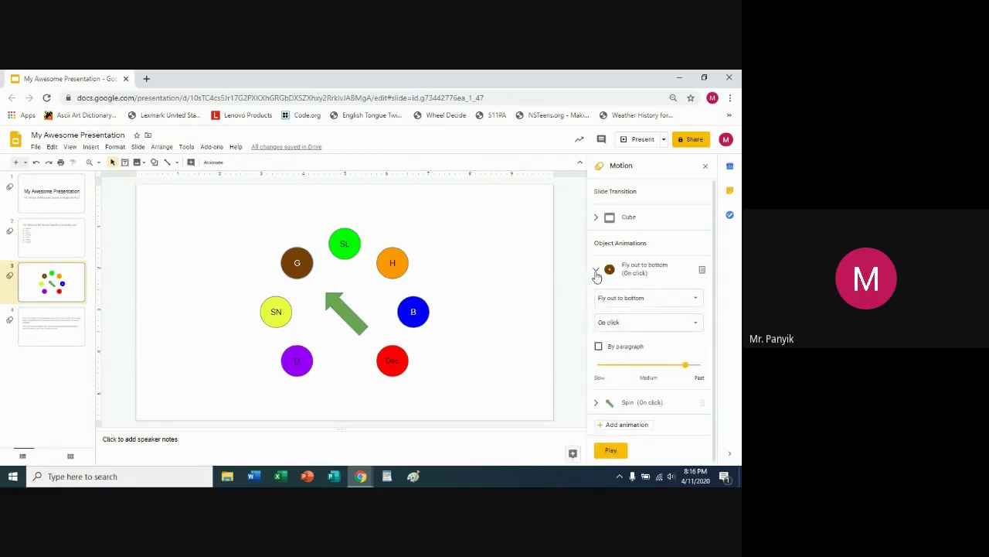
click(596, 272)
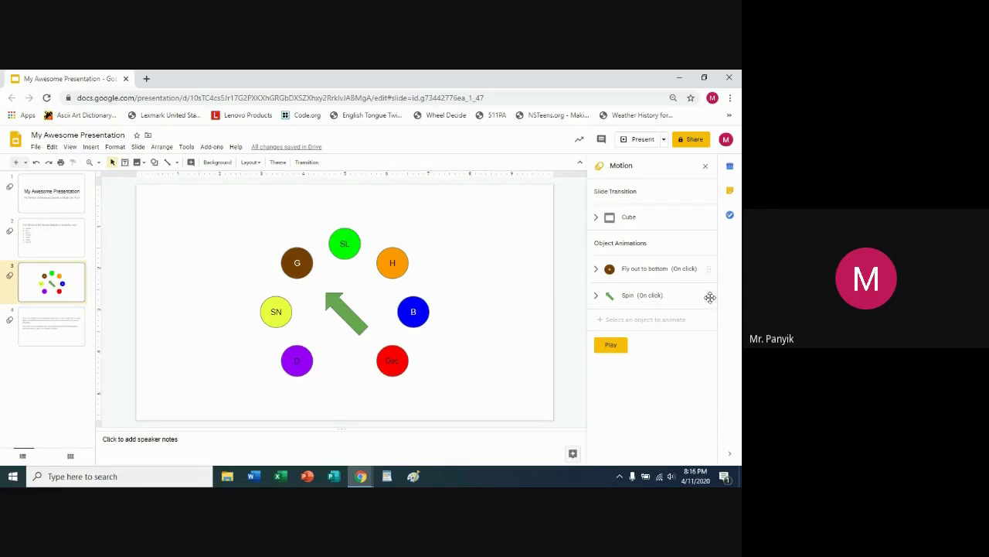
- Reorder the animations so the arrow's Spin runs before the circle's Fly out to bottom, and preview the sequence
drag(709, 297, 708, 269)
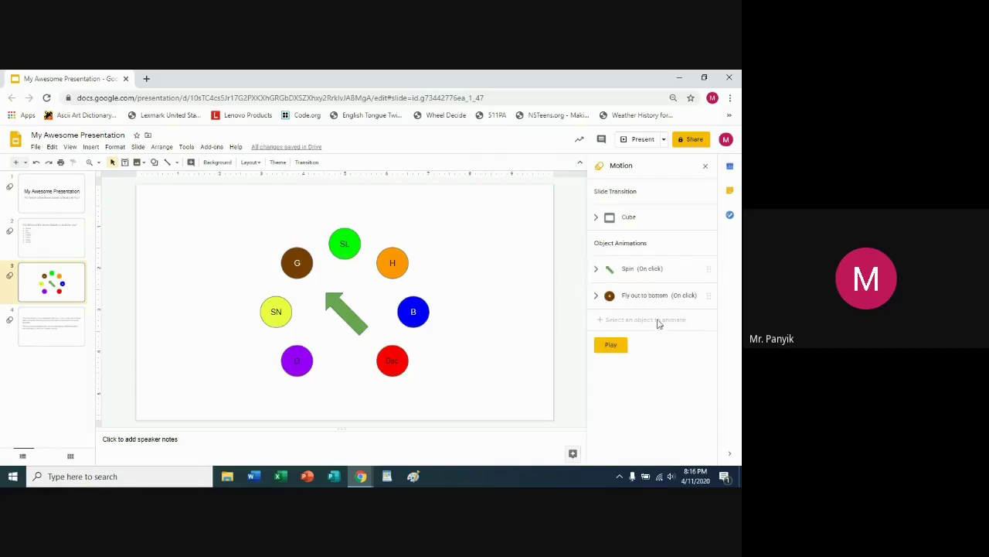
click(608, 348)
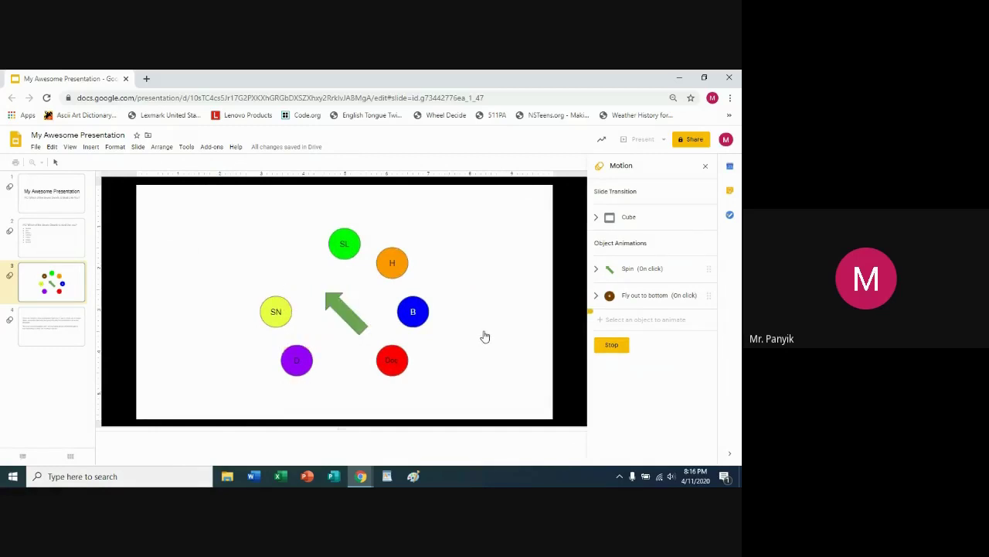
click(613, 348)
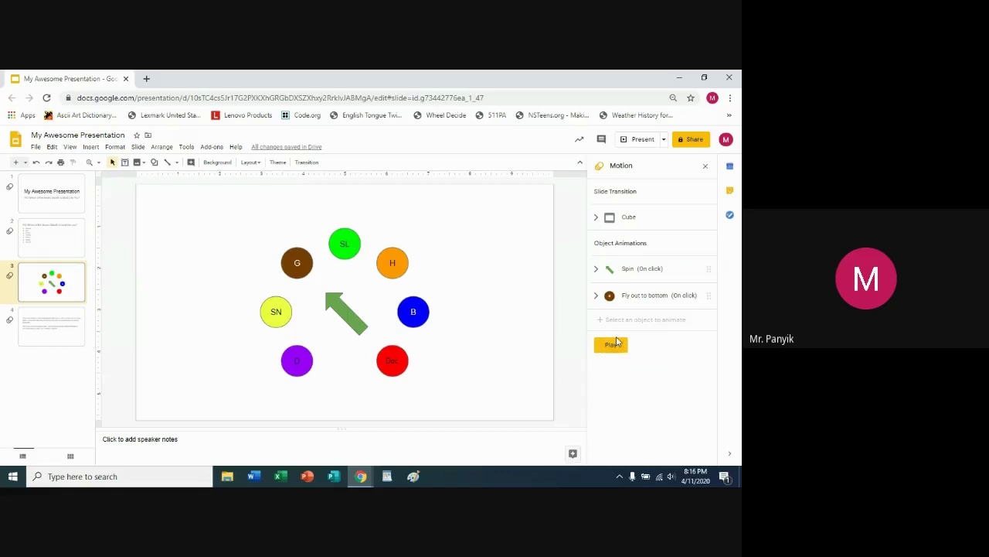
- Delete the Fly out to bottom animation from the brown G circle
click(596, 297)
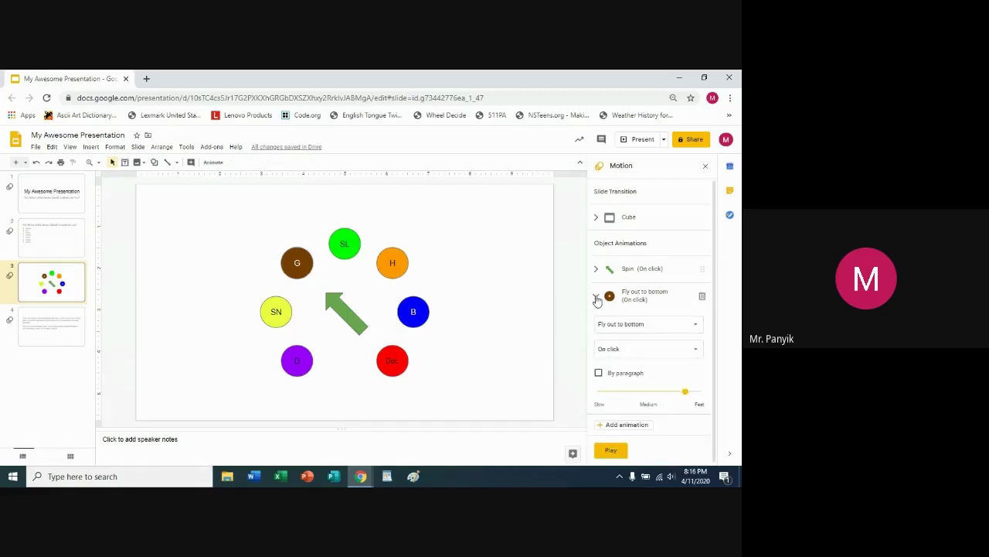
click(703, 298)
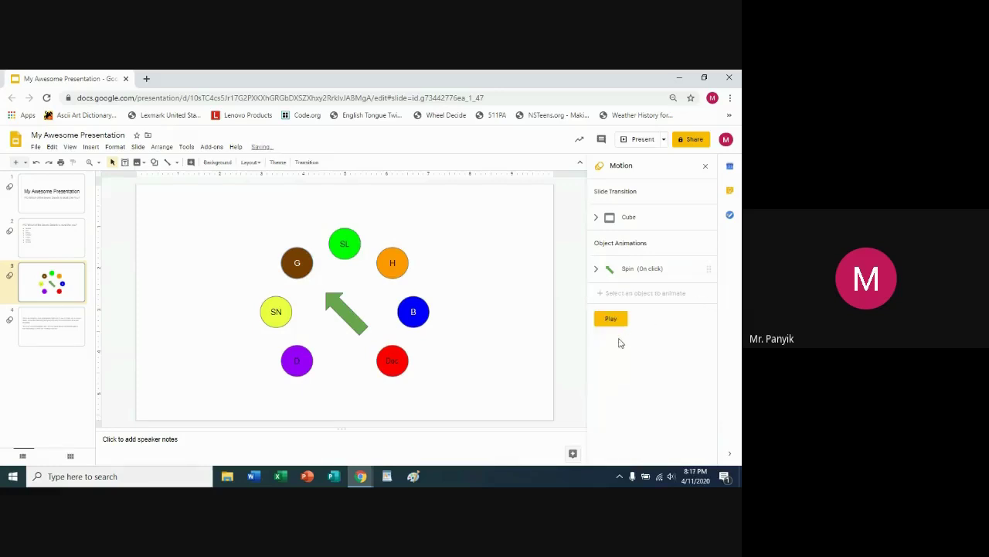